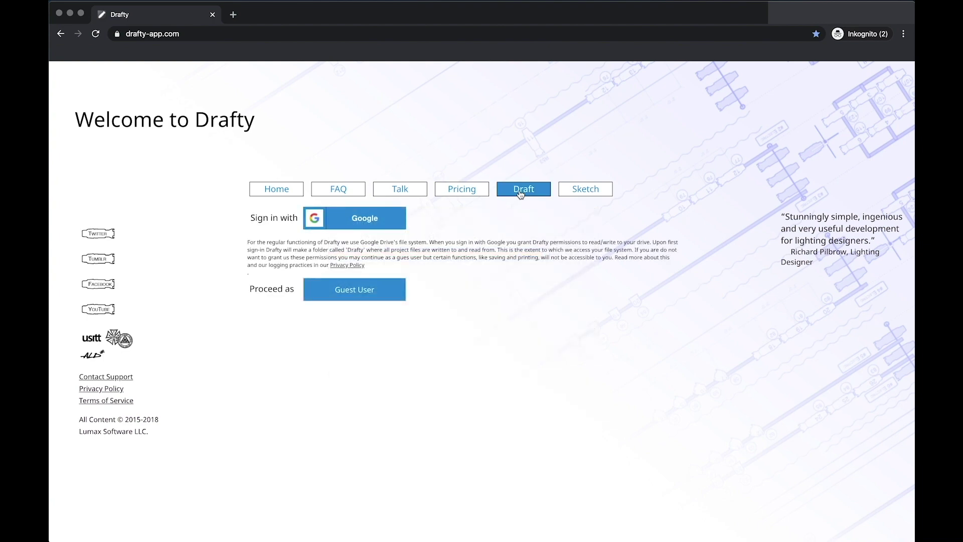
- Sign in to Drafty with the Google account e-mail and password to reach a blank Drafting Table plot
{"action": "left_click", "coordinate": [366, 219]}
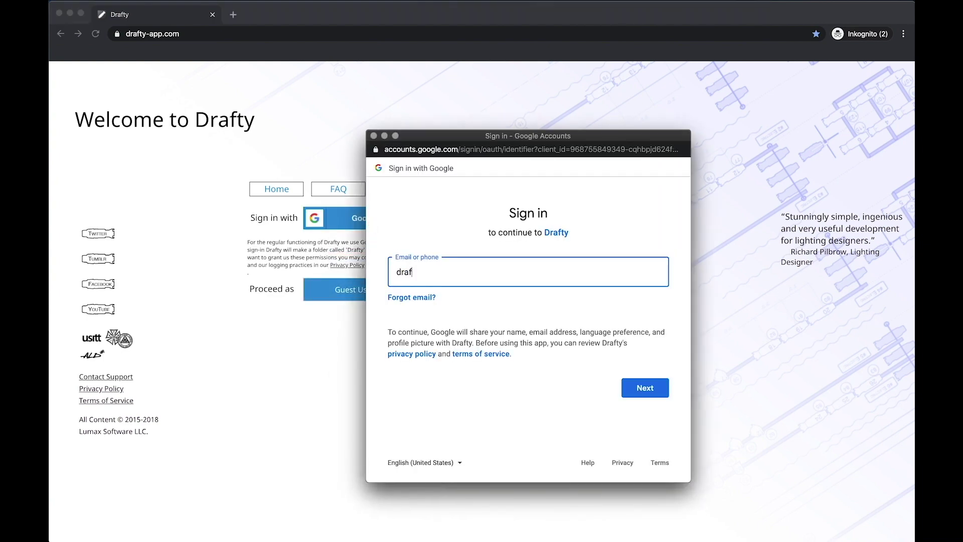
{"action": "key", "text": "Return"}
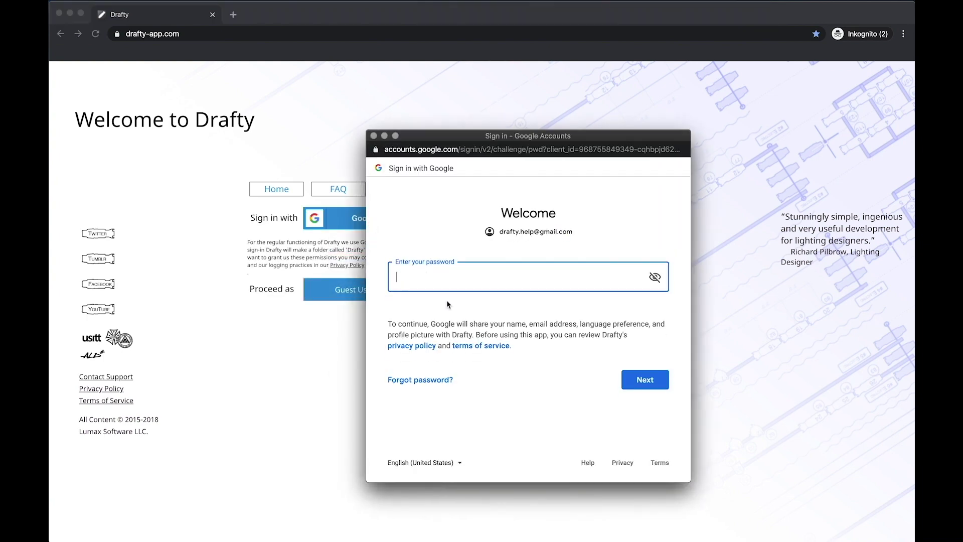
{"action": "type", "text": "*************"}
{"action": "key", "text": "Return"}
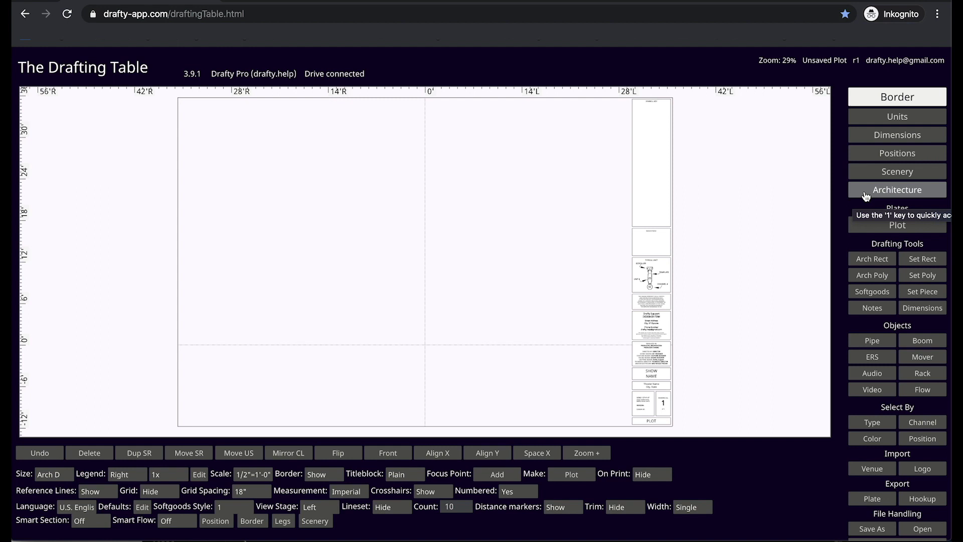
{"action": "left_click", "coordinate": [866, 196]}
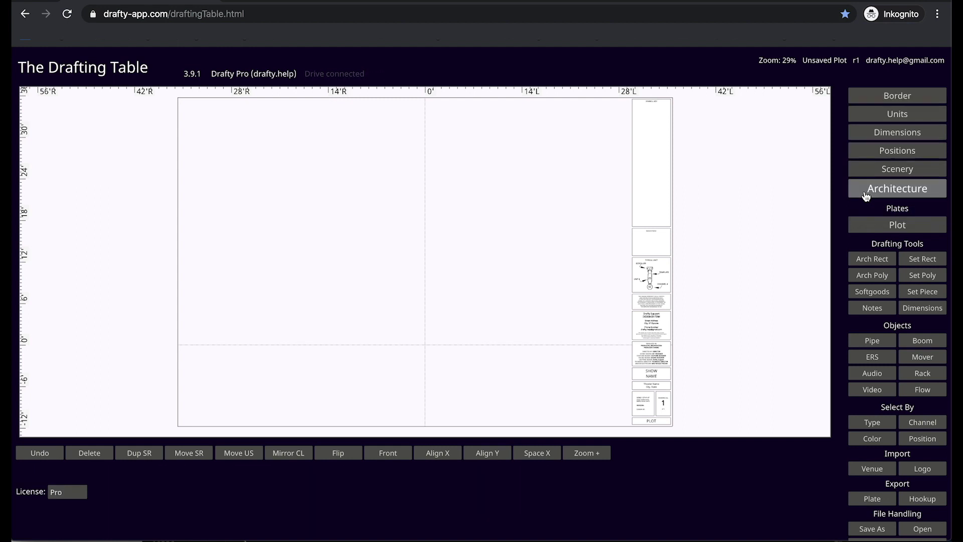
{"action": "left_click", "coordinate": [867, 174]}
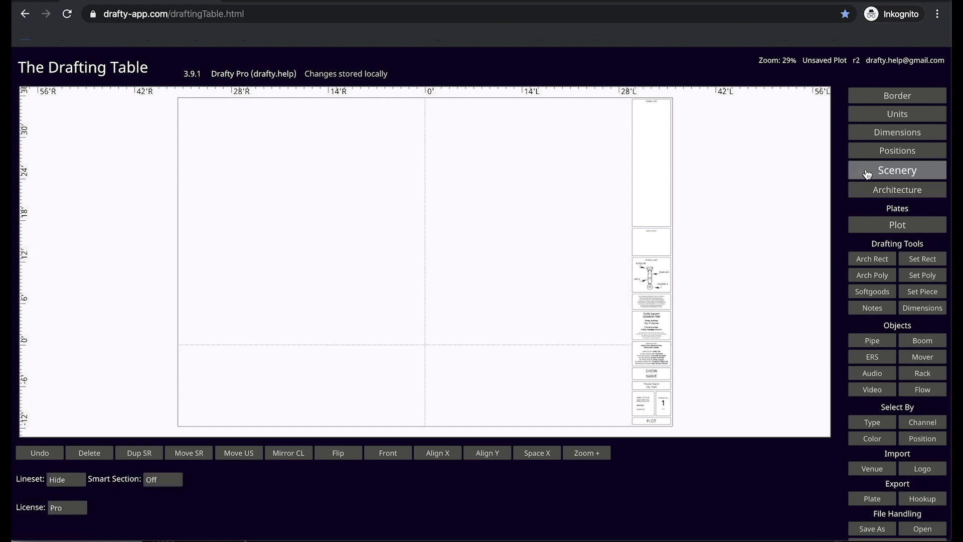
{"action": "left_click", "coordinate": [866, 153]}
{"action": "left_click", "coordinate": [861, 135]}
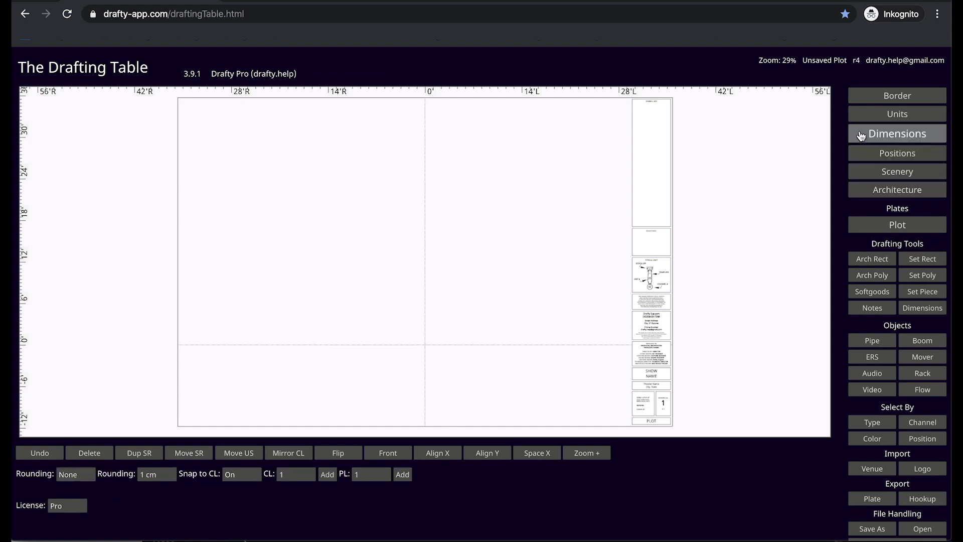
{"action": "left_click", "coordinate": [860, 115]}
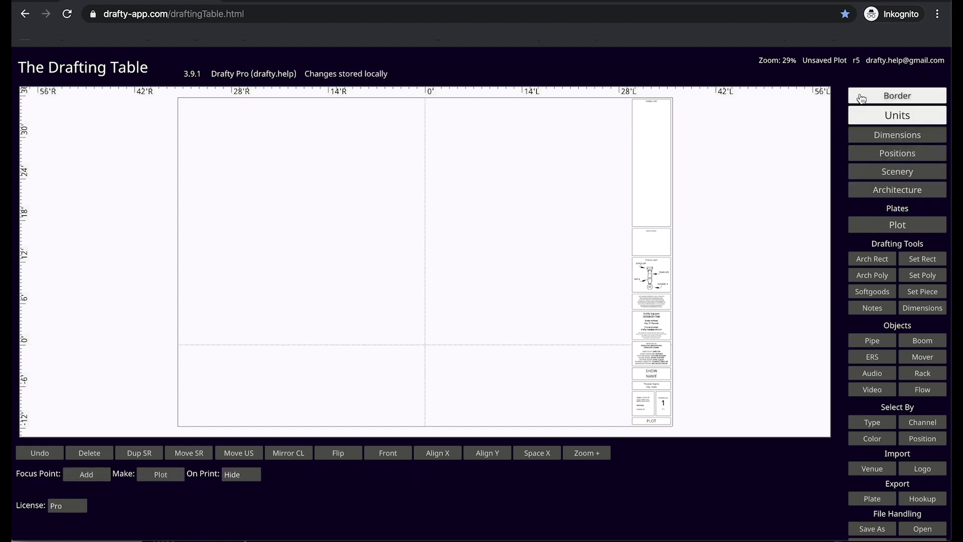
{"action": "left_click", "coordinate": [856, 100]}
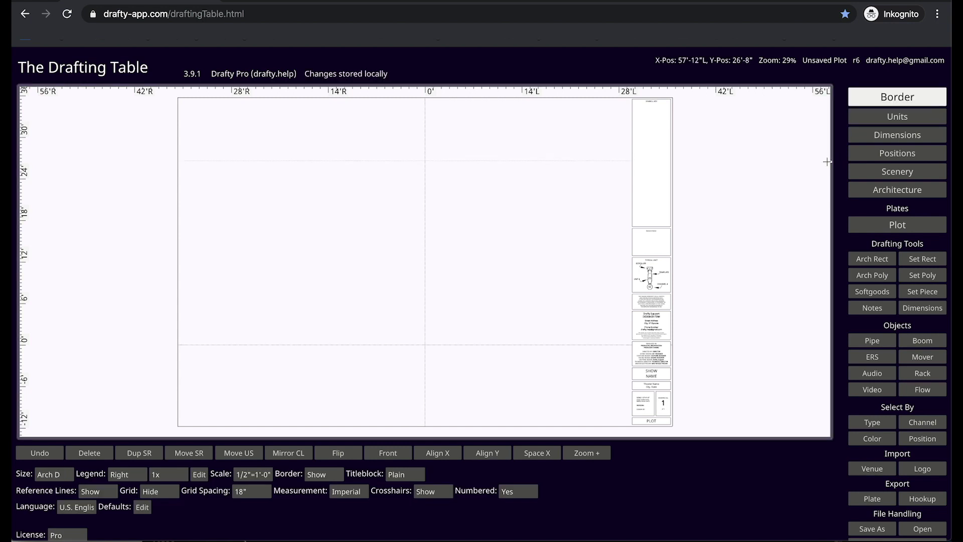
{"action": "left_click", "coordinate": [860, 188]}
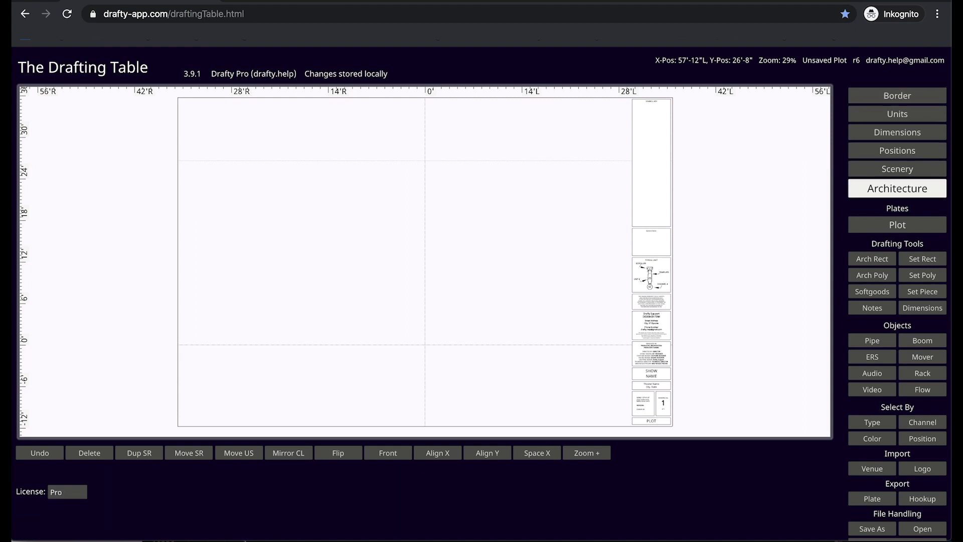
{"action": "left_click", "coordinate": [897, 169]}
{"action": "left_click", "coordinate": [898, 151]}
{"action": "left_click", "coordinate": [898, 133]}
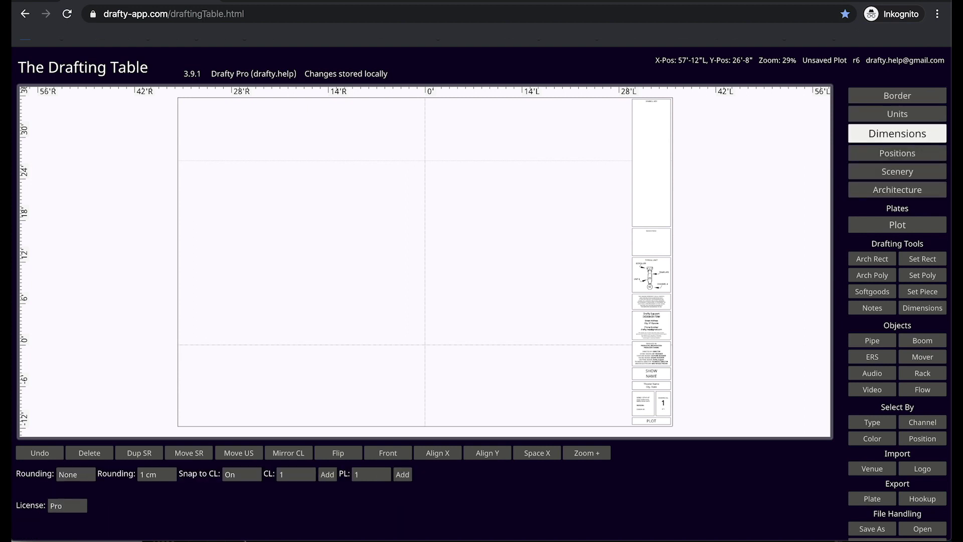
{"action": "left_click", "coordinate": [897, 114]}
{"action": "left_click", "coordinate": [897, 95]}
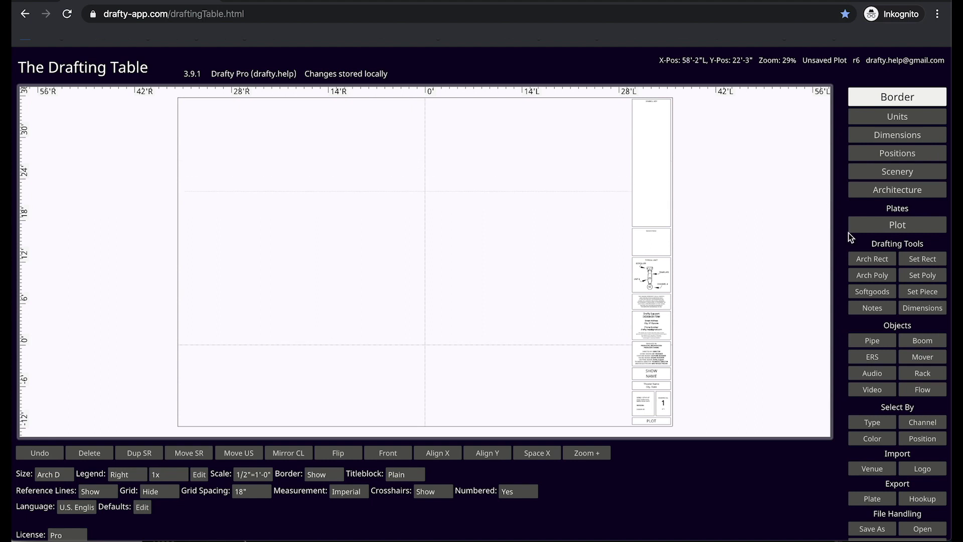
- Place a white scenery rectangle near the top of the plot and stretch it wider
{"action": "scroll", "coordinate": [683, 97], "scroll_direction": "up", "scroll_amount": 8}
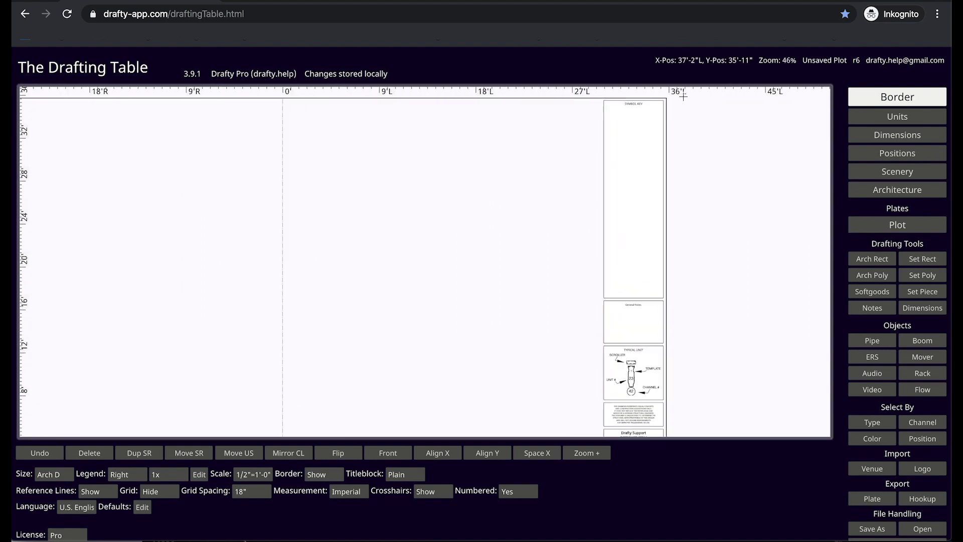
{"action": "scroll", "coordinate": [684, 96], "scroll_direction": "down", "scroll_amount": 3}
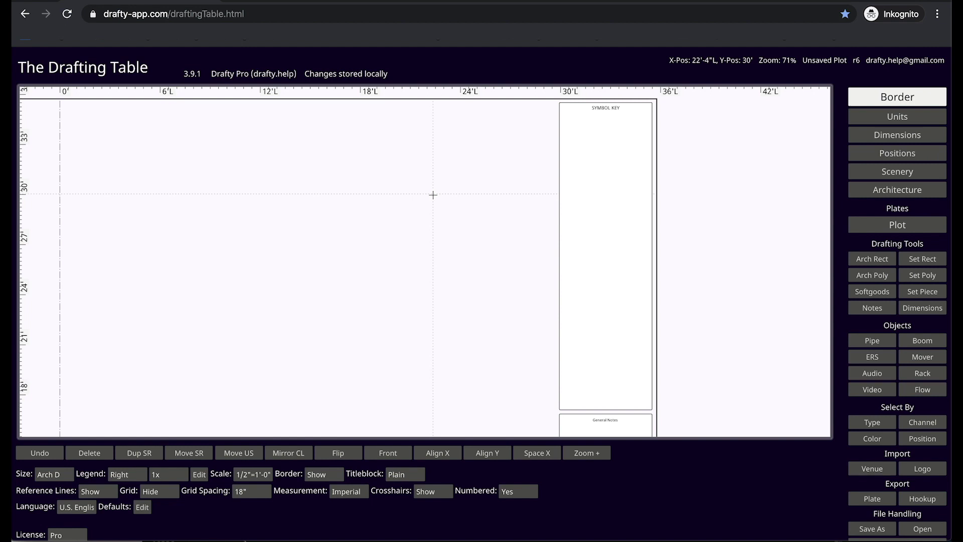
{"action": "left_click", "coordinate": [433, 195]}
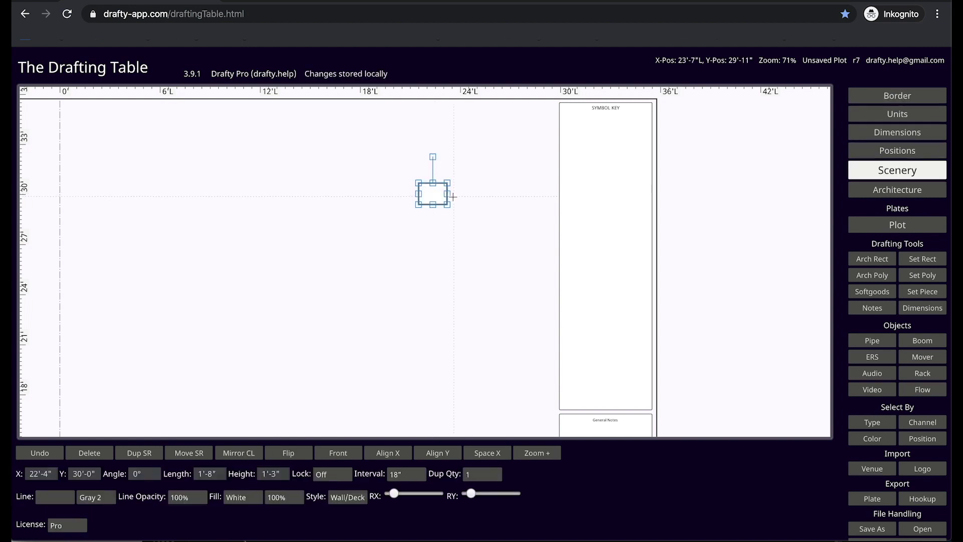
{"action": "mouse_move", "coordinate": [448, 194]}
{"action": "left_mouse_down"}
{"action": "mouse_move", "coordinate": [509, 194]}
{"action": "mouse_move", "coordinate": [464, 233]}
{"action": "mouse_move", "coordinate": [402, 206]}
{"action": "mouse_move", "coordinate": [454, 180]}
{"action": "mouse_move", "coordinate": [457, 193]}
{"action": "left_mouse_up"}
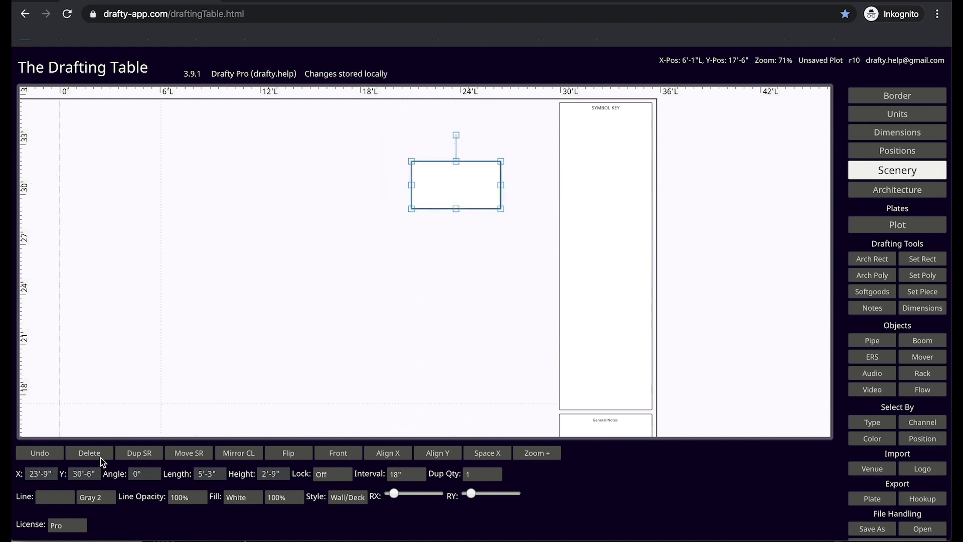
- Set the scenery rectangle's Length to 6' and Height to 3'
{"action": "left_click", "coordinate": [203, 476]}
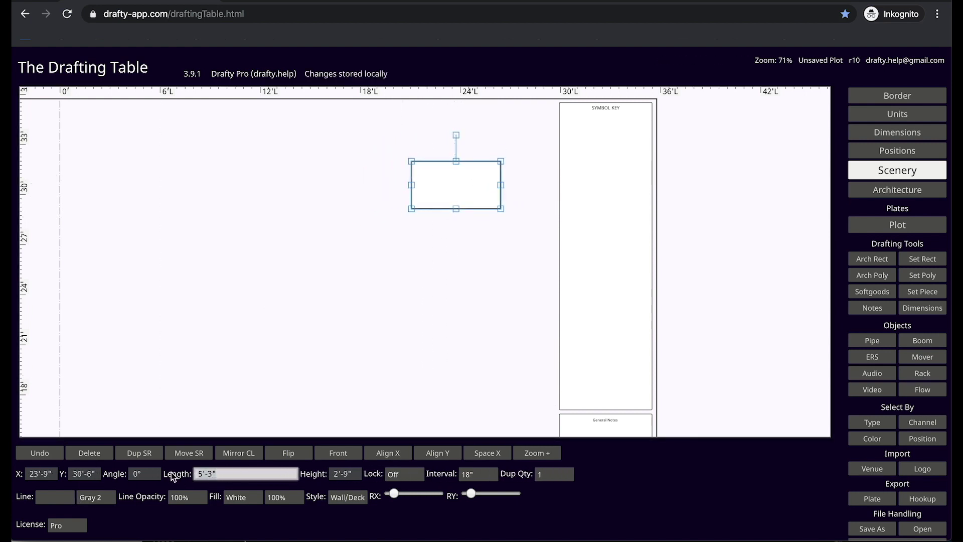
{"action": "type", "text": "6'"}
{"action": "key", "text": "Tab"}
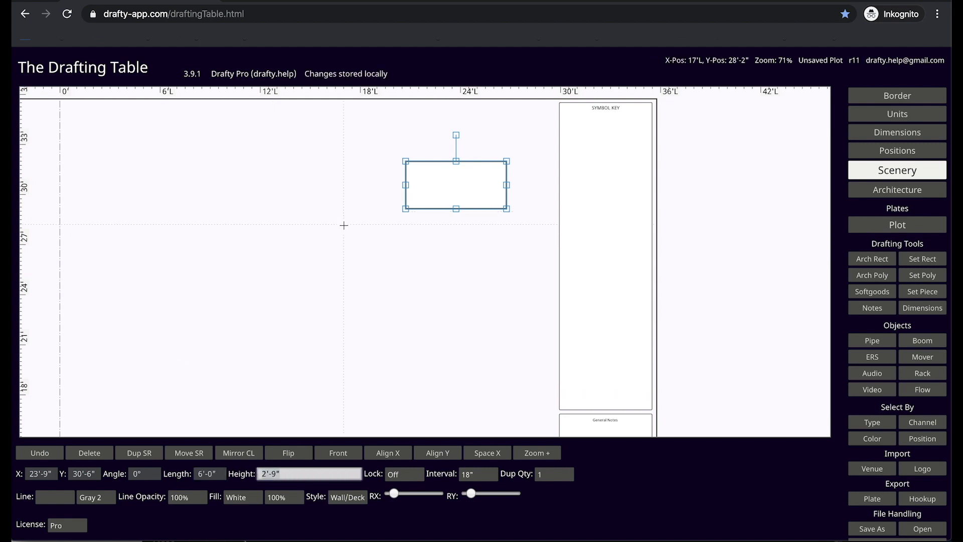
{"action": "type", "text": "3"}
{"action": "key", "text": "Tab"}
{"action": "left_click", "coordinate": [383, 197]}
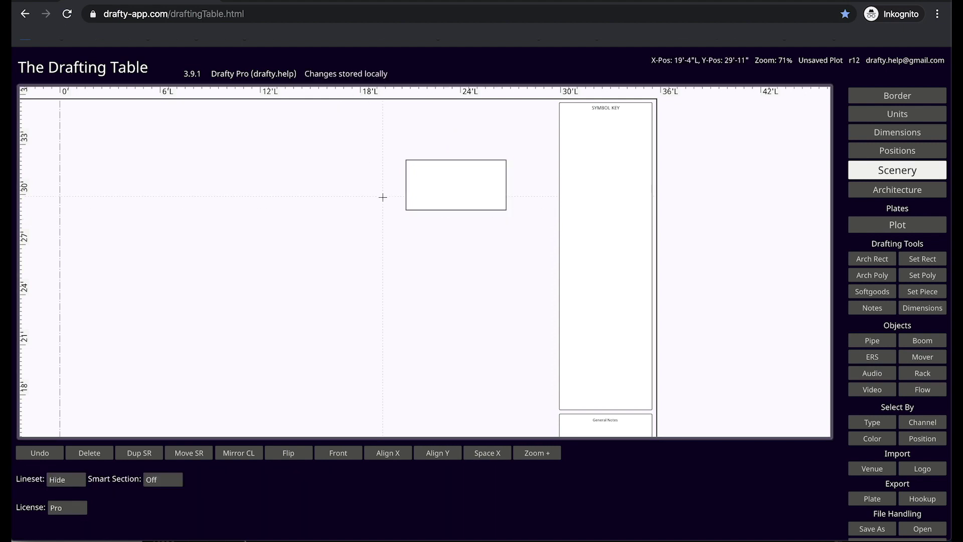
- Add a hatched architecture block about 6'-4" × 4'-9" and nudge the scenery rectangle to overlap its upper right
{"action": "key", "text": "a"}
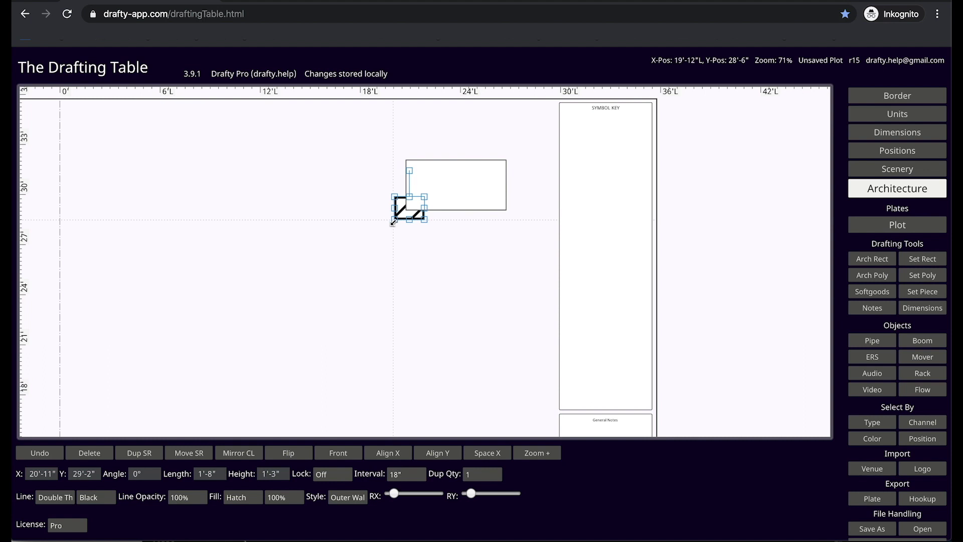
{"action": "left_click_drag", "start_coordinate": [393, 220], "coordinate": [327, 294]}
{"action": "mouse_move", "coordinate": [348, 254]}
{"action": "left_mouse_down"}
{"action": "mouse_move", "coordinate": [357, 228]}
{"action": "mouse_move", "coordinate": [378, 229]}
{"action": "left_mouse_up"}
{"action": "left_click", "coordinate": [446, 184]}
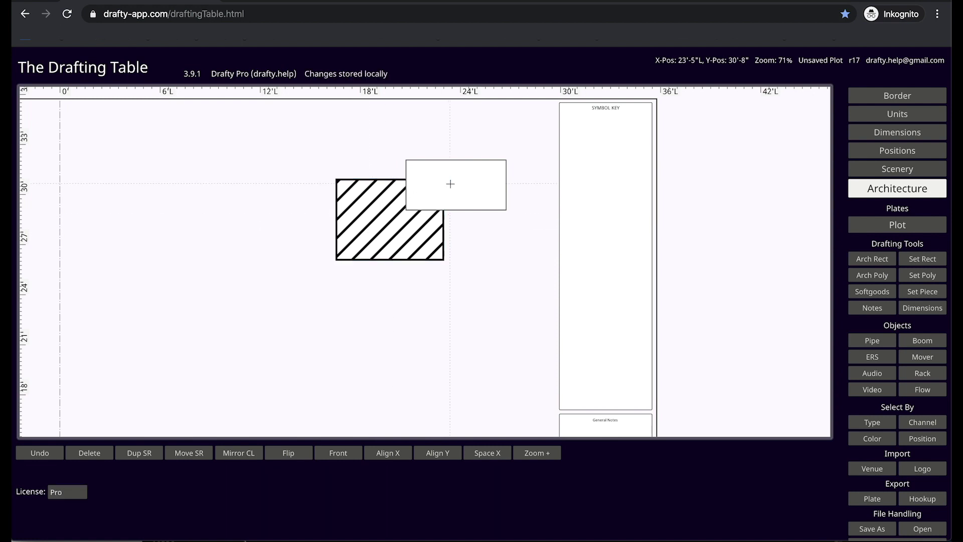
{"action": "left_click", "coordinate": [485, 179]}
{"action": "left_click_drag", "start_coordinate": [477, 181], "coordinate": [494, 190]}
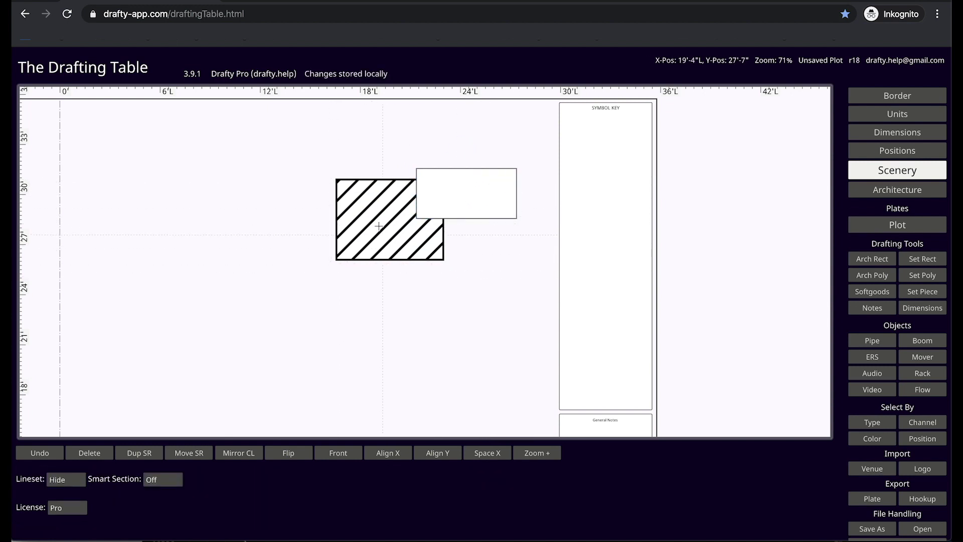
- Add a pipe position labelled 'Pipie 1'
{"action": "key", "text": "p"}
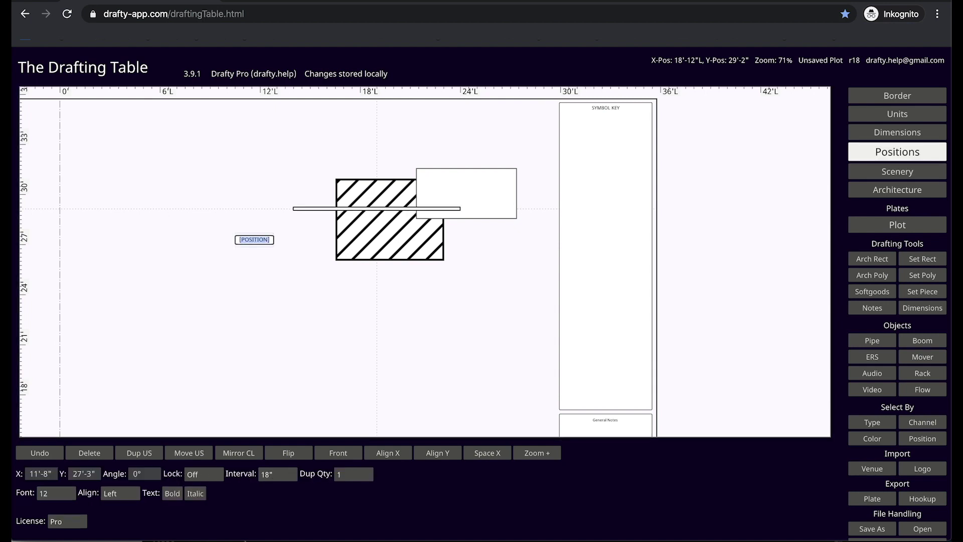
{"action": "type", "text": "Pipie 1"}
{"action": "key", "text": "Return"}
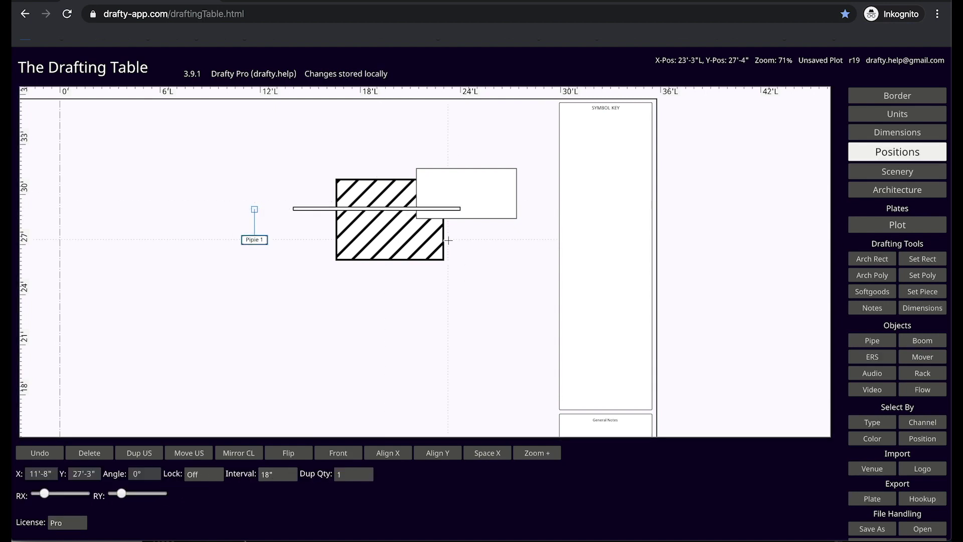
- Hang a Source-4 36° 575w fixture on the pipe and slide it left
{"action": "left_click", "coordinate": [470, 205]}
{"action": "left_click_drag", "start_coordinate": [459, 211], "coordinate": [448, 211]}
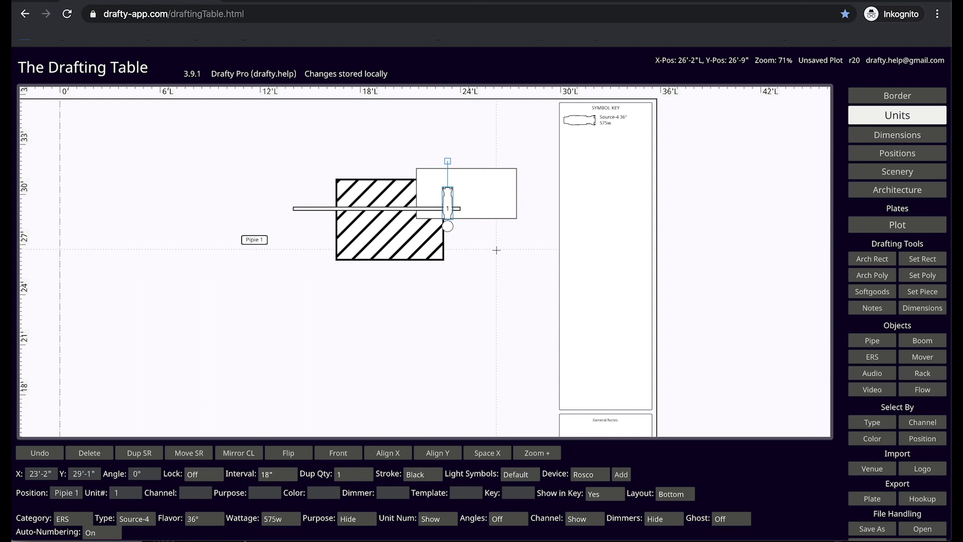
{"action": "left_click", "coordinate": [584, 257]}
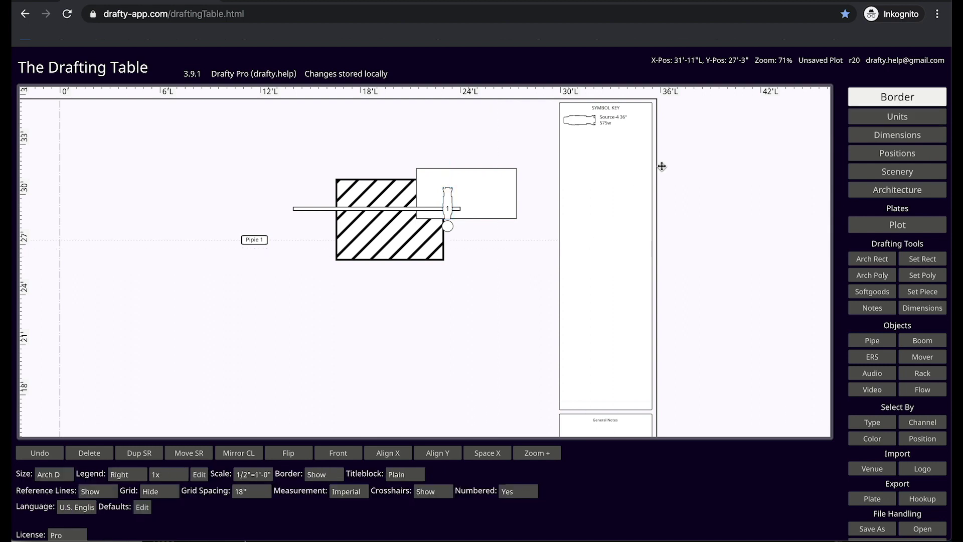
- Toggle the Scenery and Architecture layers off and back on so both pieces reappear
{"action": "left_click", "coordinate": [613, 206]}
{"action": "left_click", "coordinate": [617, 182]}
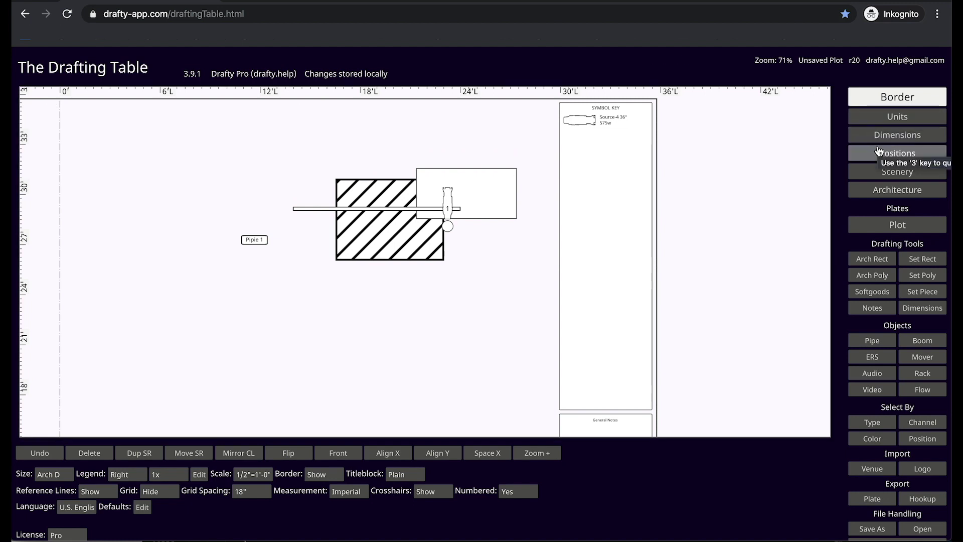
{"action": "left_click", "coordinate": [886, 176]}
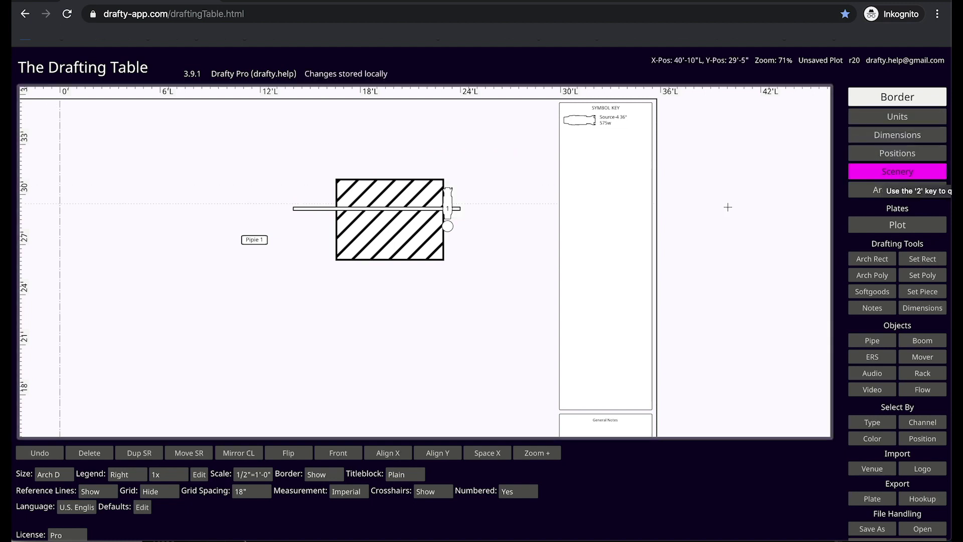
{"action": "key", "text": "shift"}
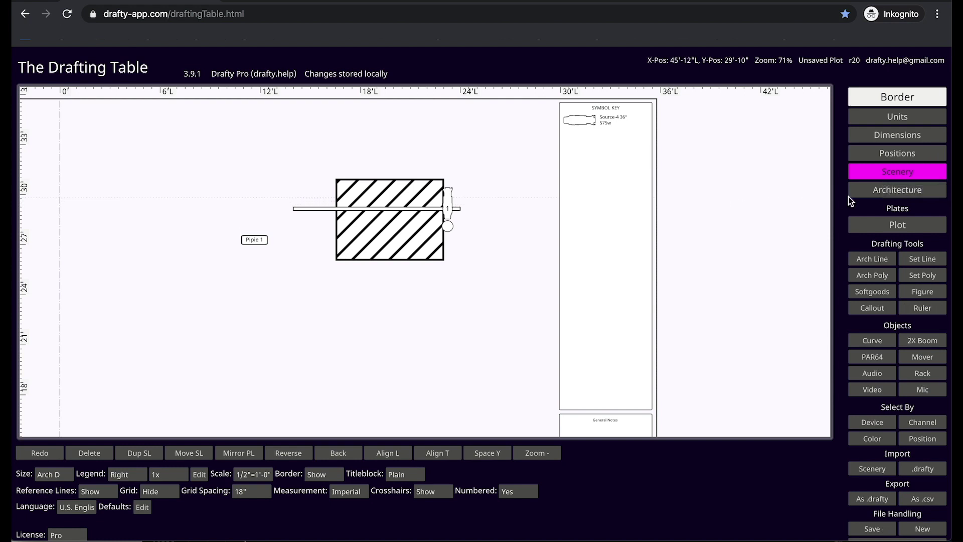
{"action": "left_click", "coordinate": [869, 192]}
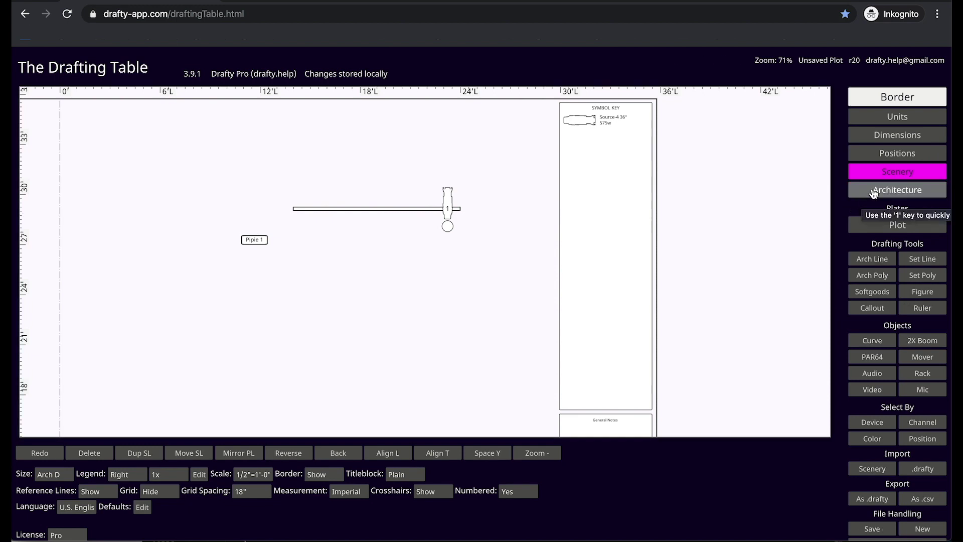
{"action": "left_click", "coordinate": [874, 193], "text": "shift"}
{"action": "left_click", "coordinate": [872, 172], "text": "shift"}
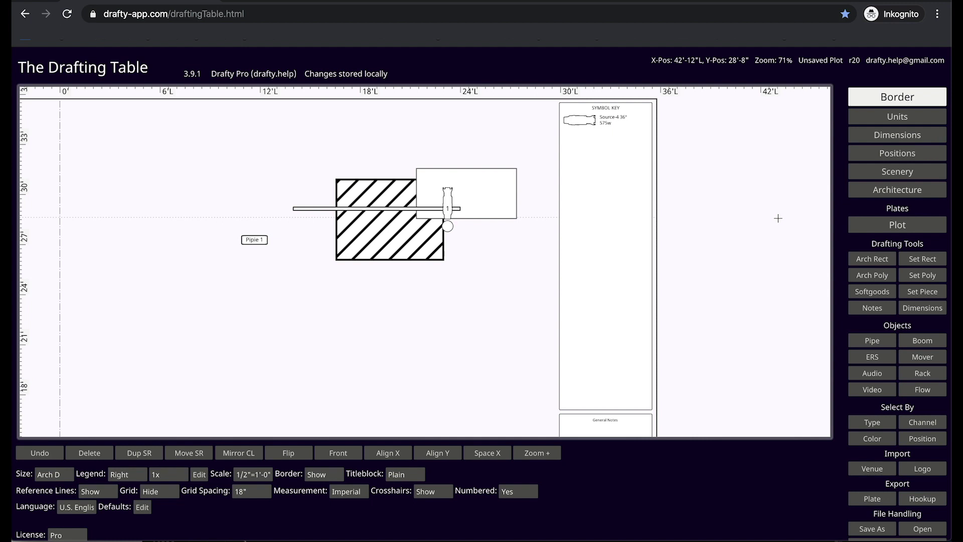
- Zoom to fit the page and review the six plate names, cancelling without changes
{"action": "left_click", "coordinate": [539, 458], "text": "super"}
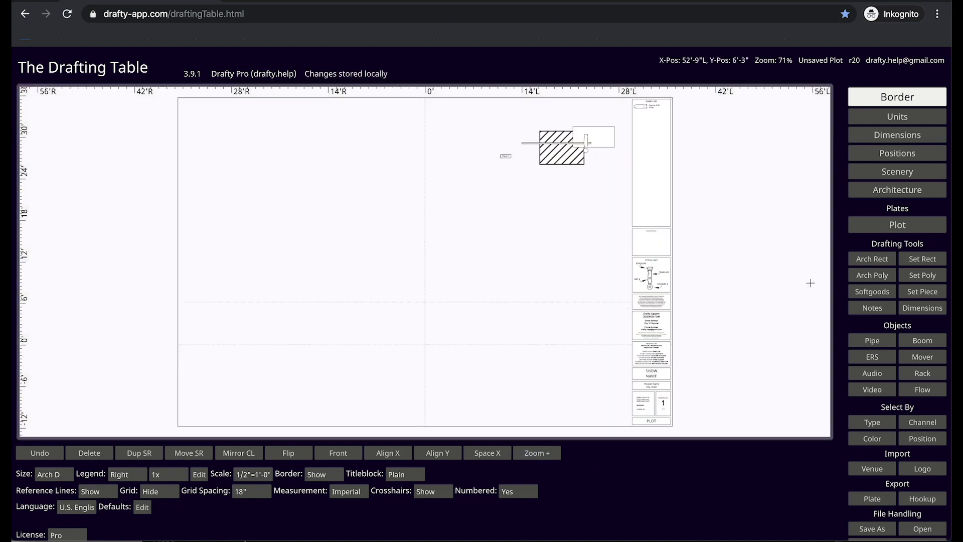
{"action": "left_click", "coordinate": [869, 226]}
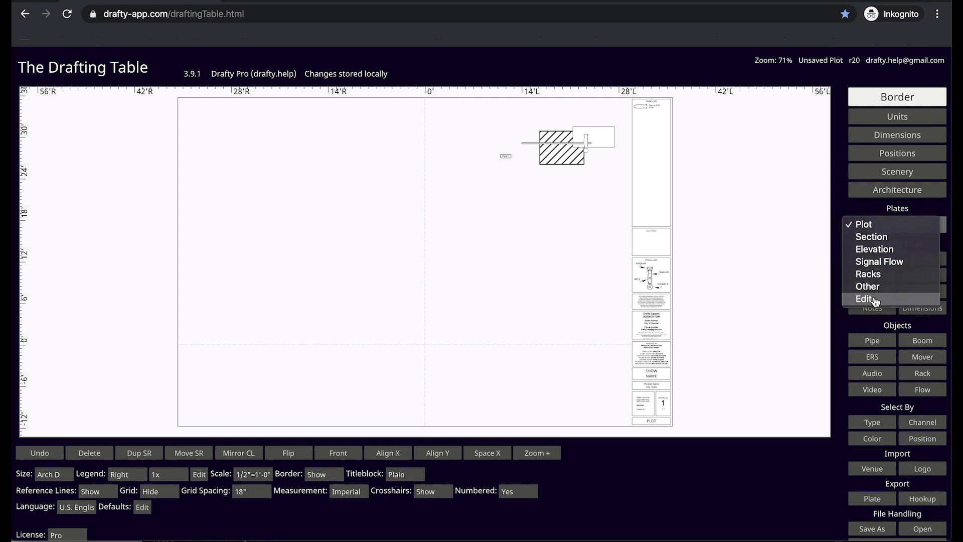
{"action": "left_click", "coordinate": [874, 299]}
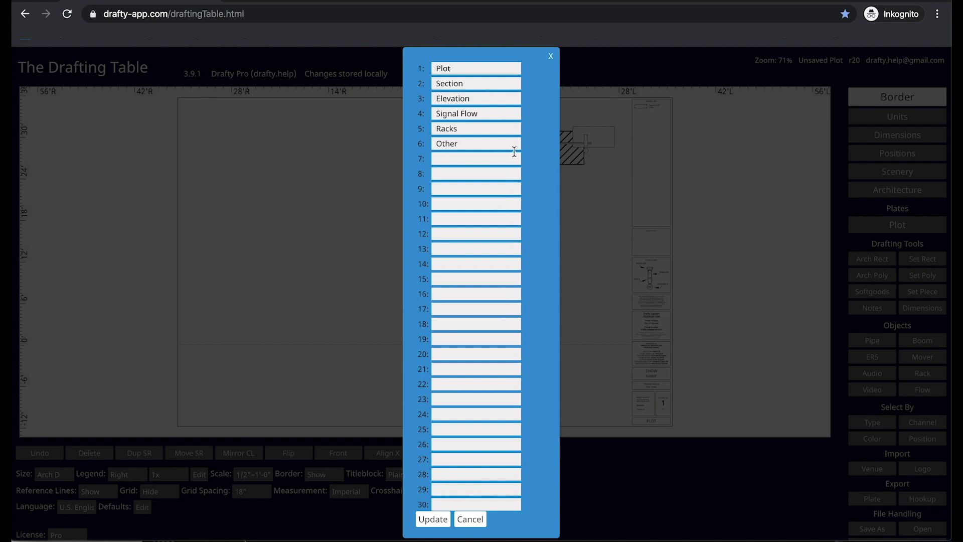
{"action": "left_click", "coordinate": [498, 83]}
{"action": "key", "text": "ctrl+a"}
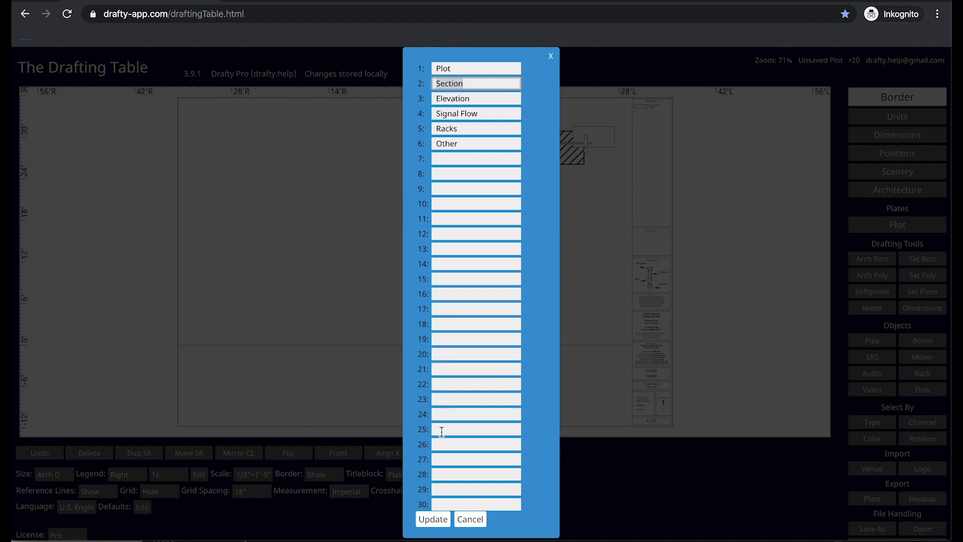
{"action": "left_click", "coordinate": [466, 520]}
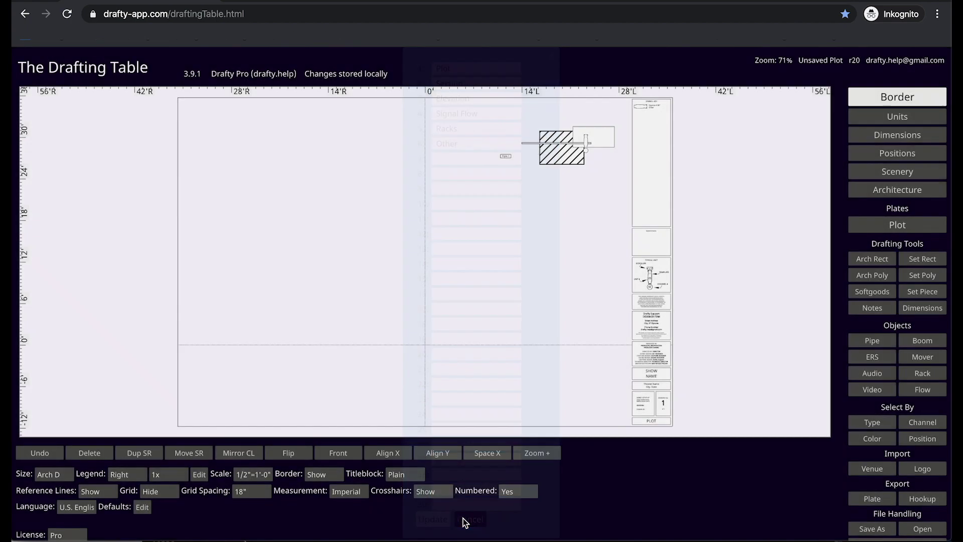
{"action": "left_click", "coordinate": [880, 224]}
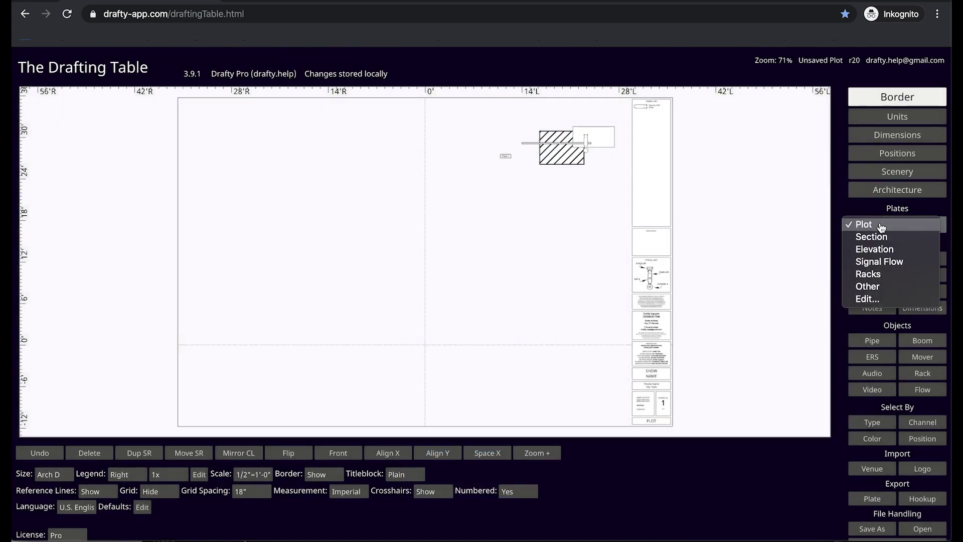
{"action": "left_click", "coordinate": [883, 237]}
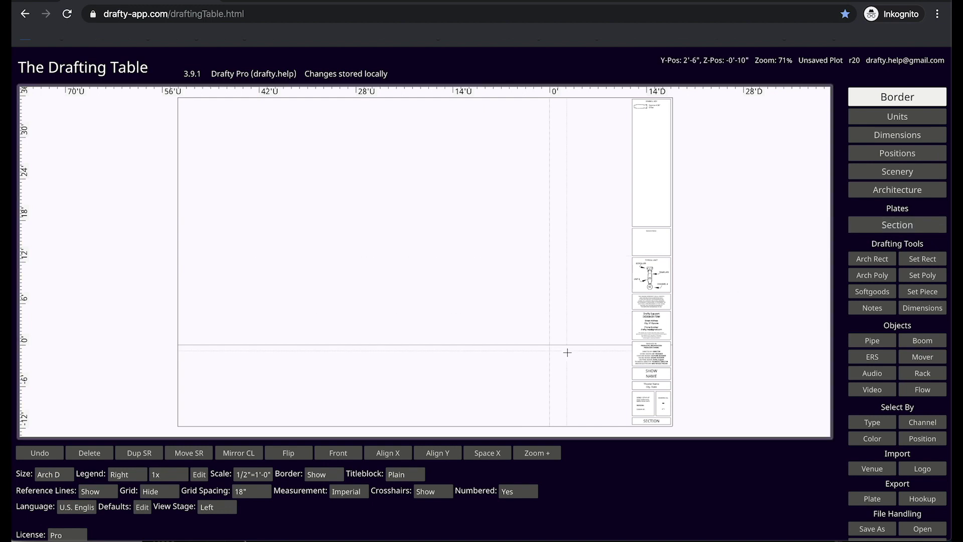
{"action": "left_click", "coordinate": [897, 224]}
{"action": "left_click", "coordinate": [880, 250]}
{"action": "left_click", "coordinate": [897, 225]}
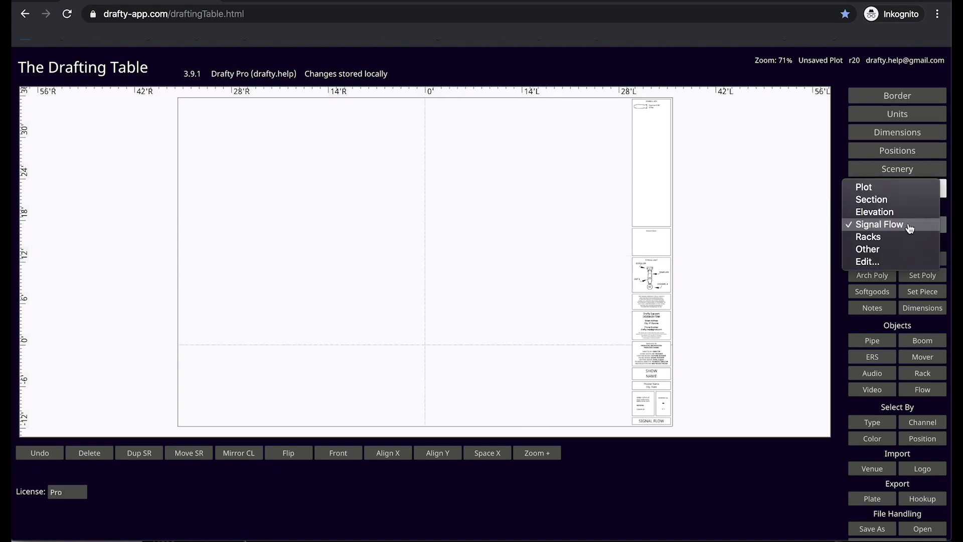
{"action": "left_click", "coordinate": [898, 187]}
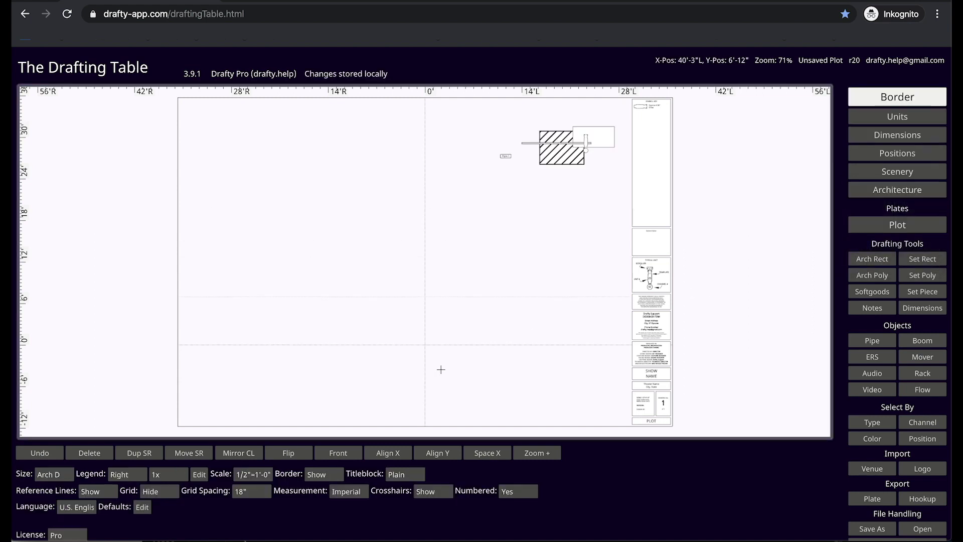
- Set Titleblock to Shadow and Legend to Bottom, then make Racks the current plate
{"action": "left_click", "coordinate": [399, 475]}
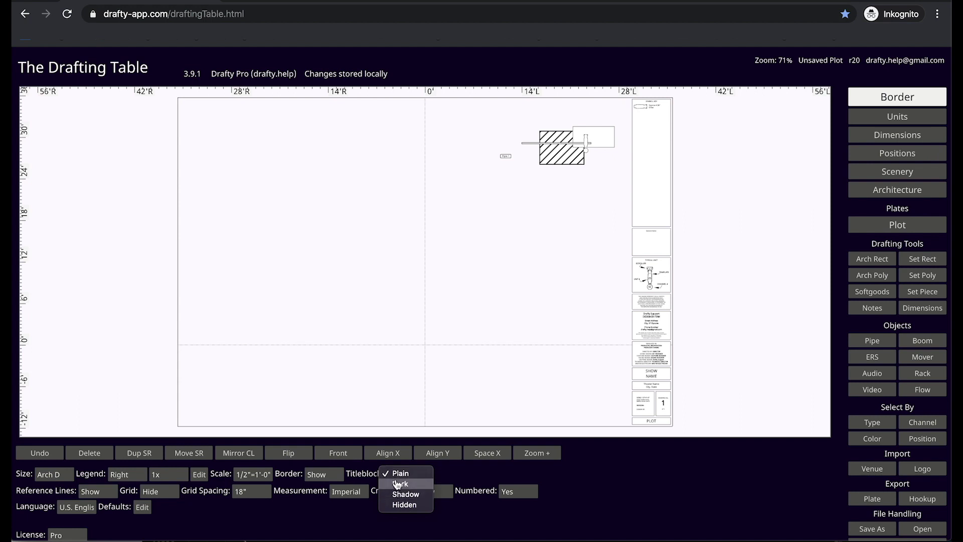
{"action": "left_click", "coordinate": [401, 494]}
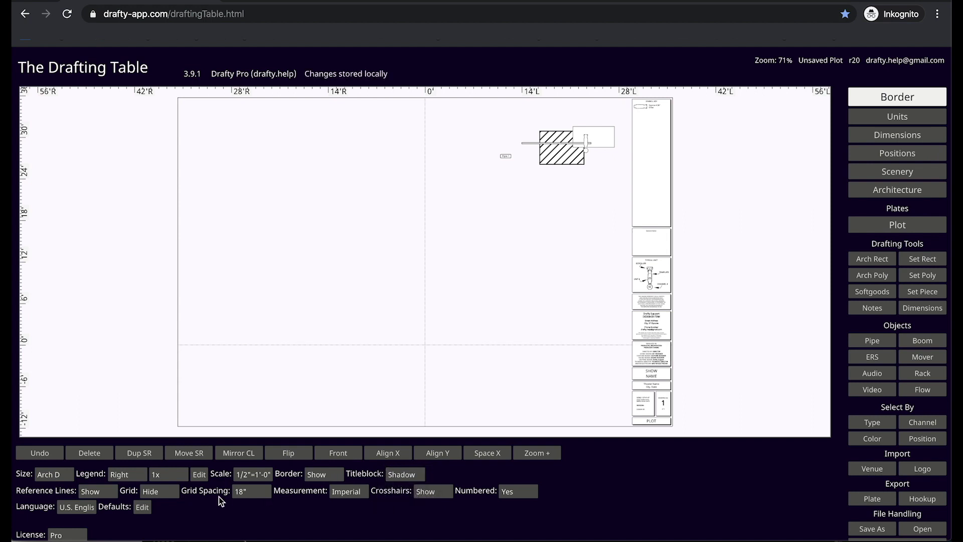
{"action": "left_click", "coordinate": [126, 475]}
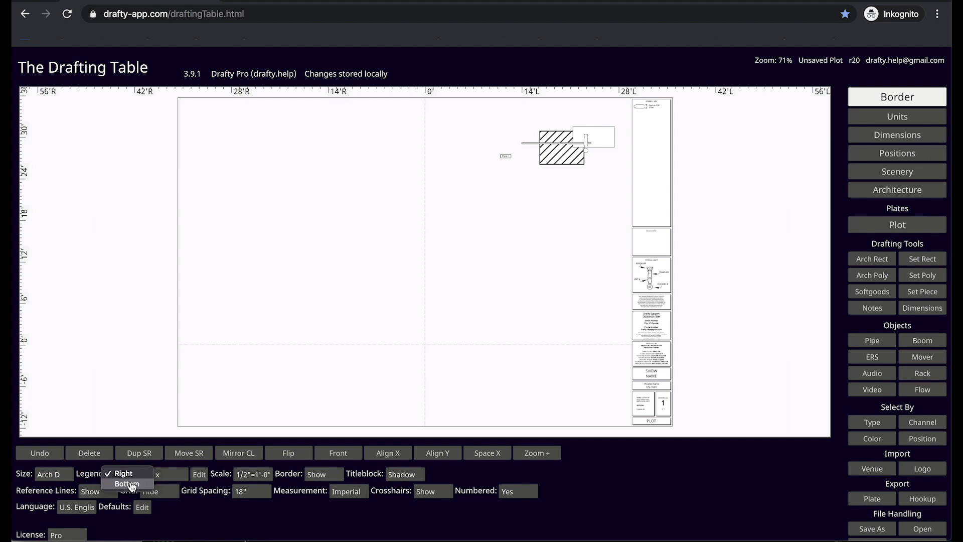
{"action": "left_click", "coordinate": [127, 484]}
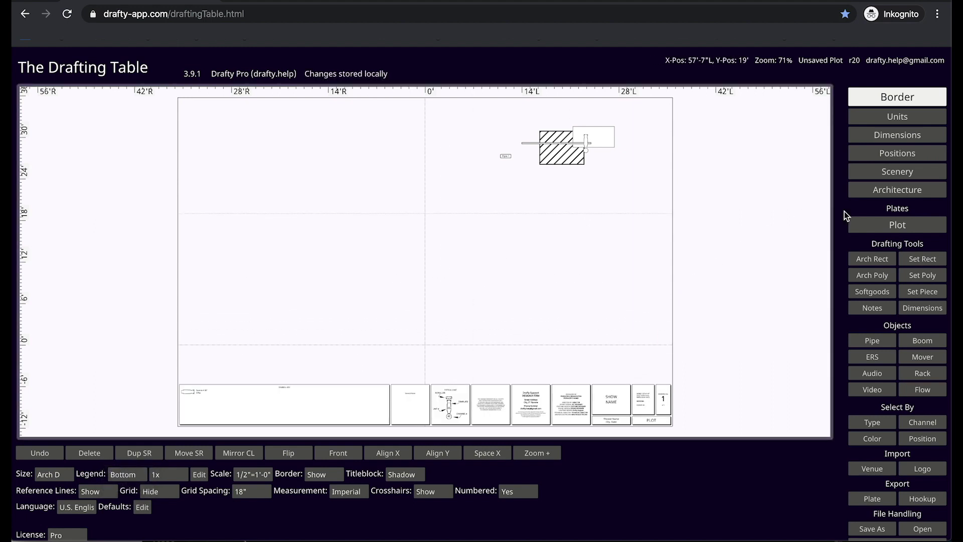
{"action": "left_click", "coordinate": [882, 225]}
{"action": "left_click", "coordinate": [882, 238]}
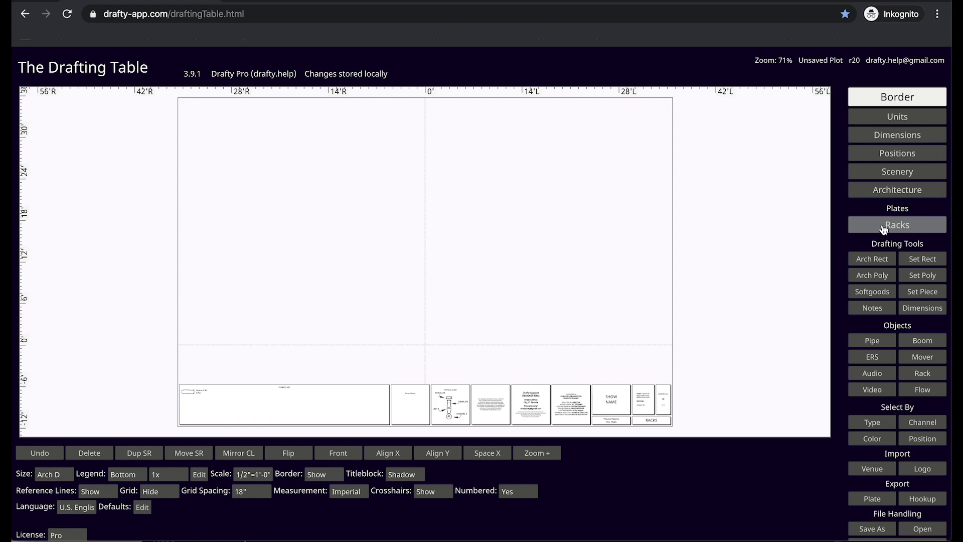
- Return to the Plot plate, keep the Arch D size and set Scale to 1/4"=1'-0"
{"action": "left_click", "coordinate": [881, 224]}
{"action": "left_click", "coordinate": [881, 176]}
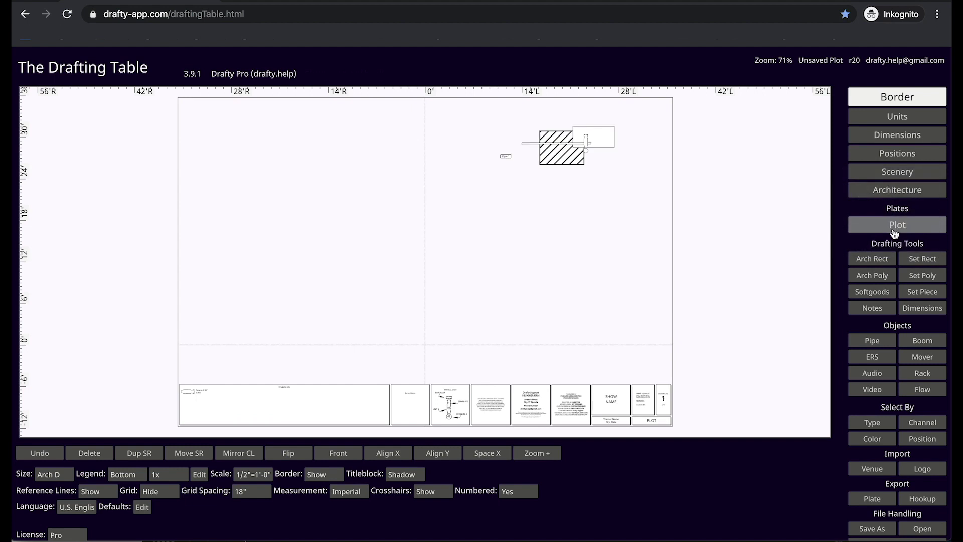
{"action": "left_click", "coordinate": [894, 228]}
{"action": "left_click", "coordinate": [893, 229]}
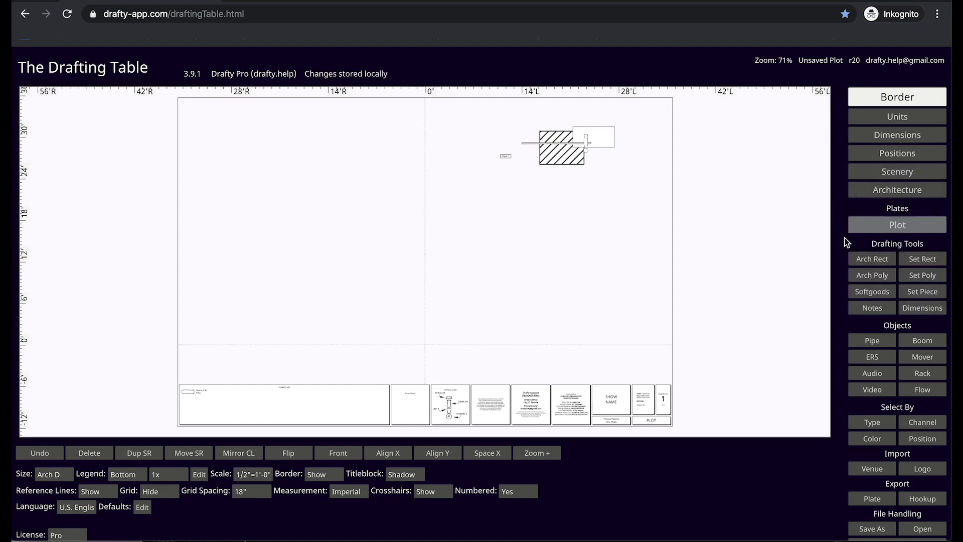
{"action": "left_click", "coordinate": [44, 476]}
{"action": "left_click", "coordinate": [44, 478]}
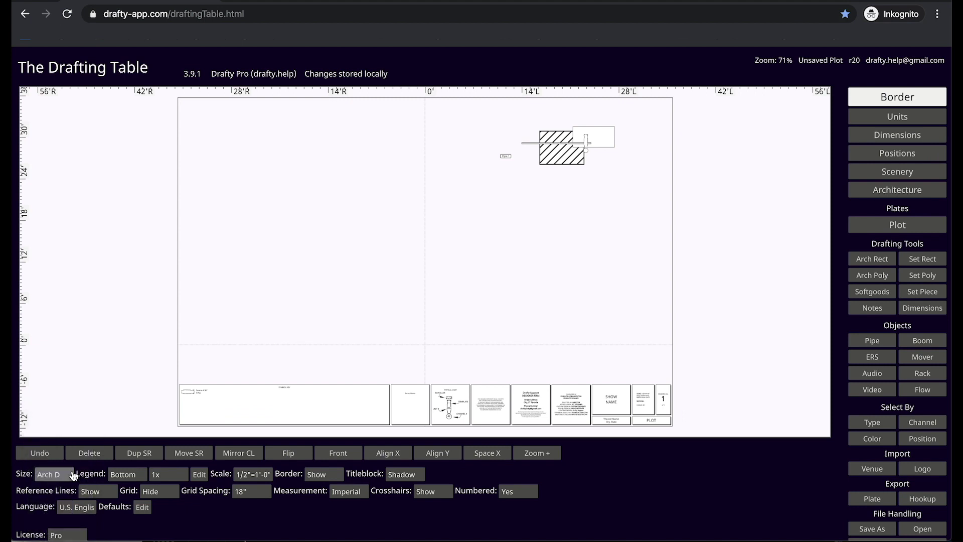
{"action": "left_click", "coordinate": [256, 475]}
{"action": "left_click", "coordinate": [262, 495]}
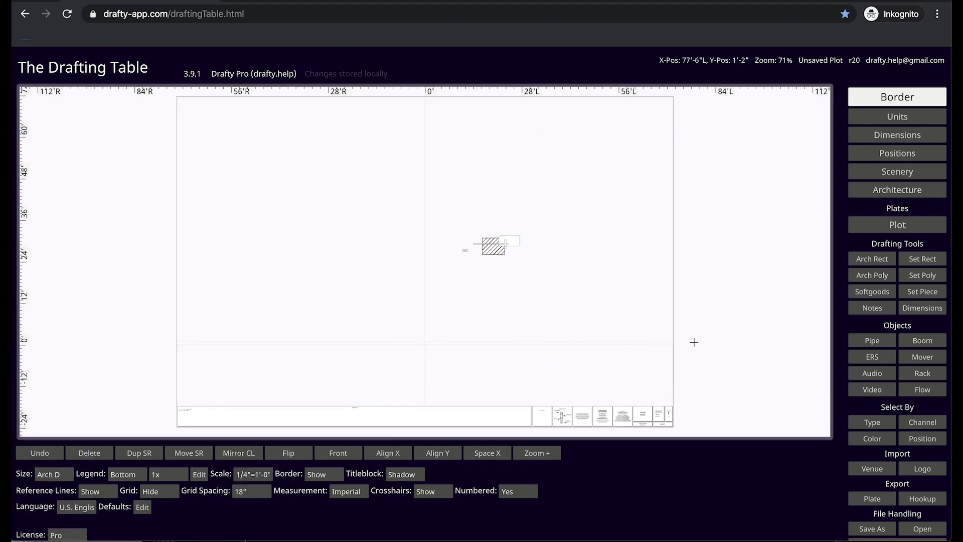
{"action": "left_click", "coordinate": [873, 227]}
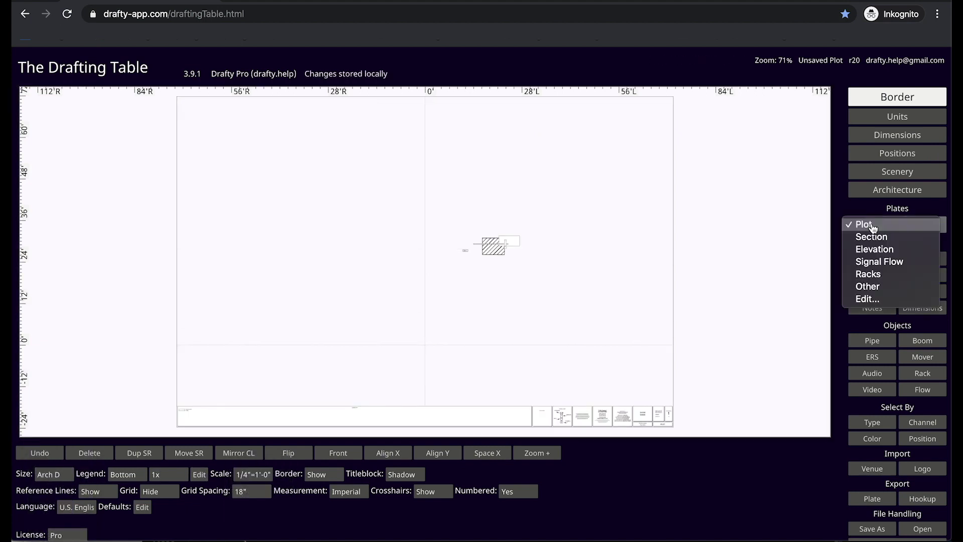
- Give Racks a hidden titleblock, ANSI A sheet and 1"=1'-0" scale, then return to Plot
{"action": "left_click", "coordinate": [876, 278]}
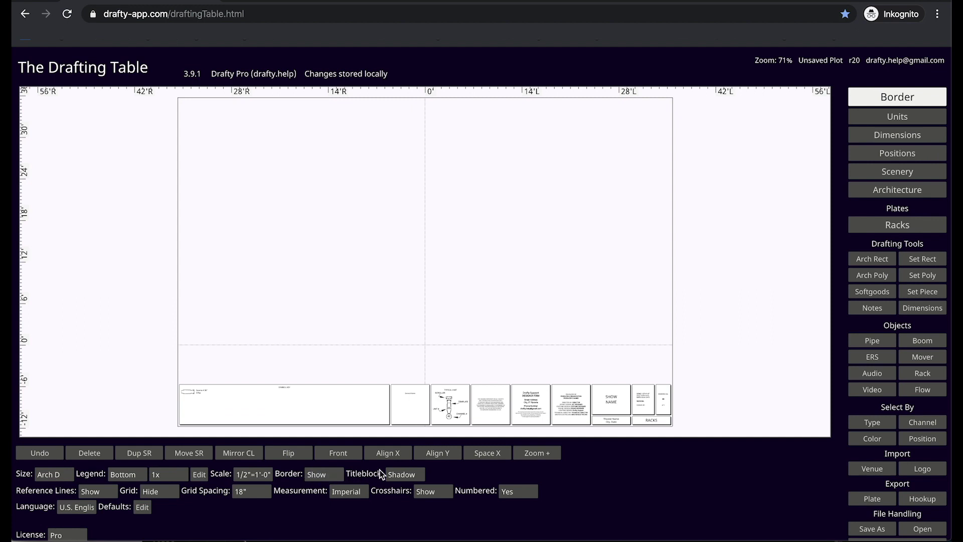
{"action": "left_click", "coordinate": [396, 475]}
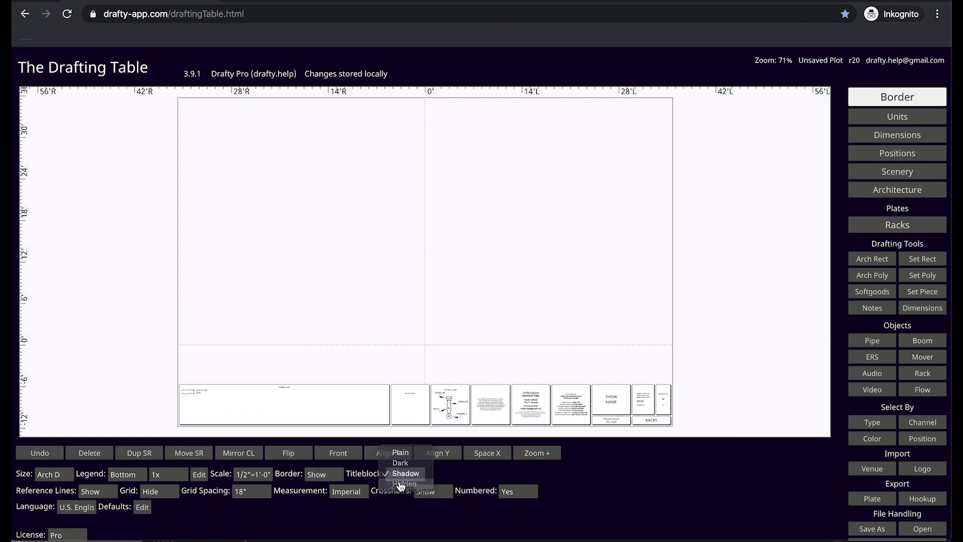
{"action": "left_click", "coordinate": [401, 484]}
{"action": "left_click", "coordinate": [56, 474]}
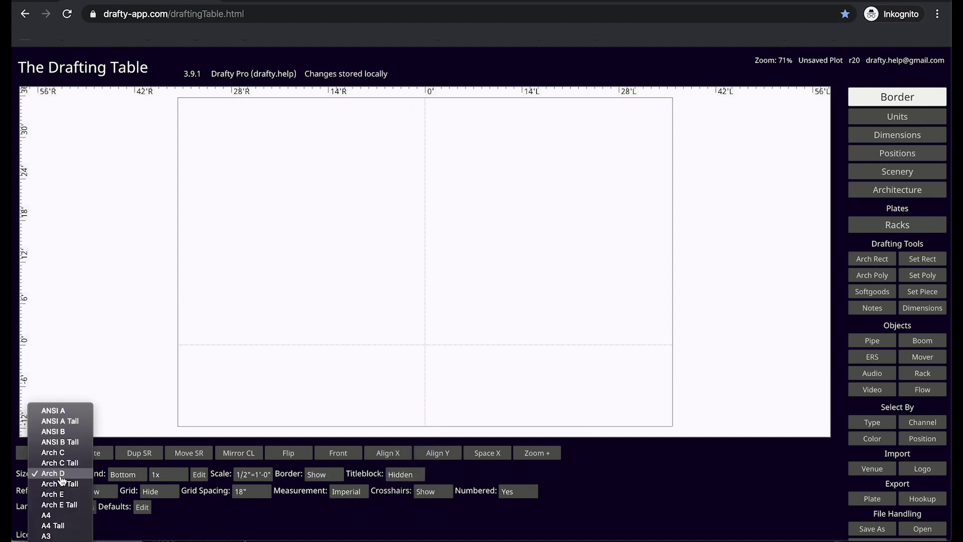
{"action": "left_click", "coordinate": [56, 411]}
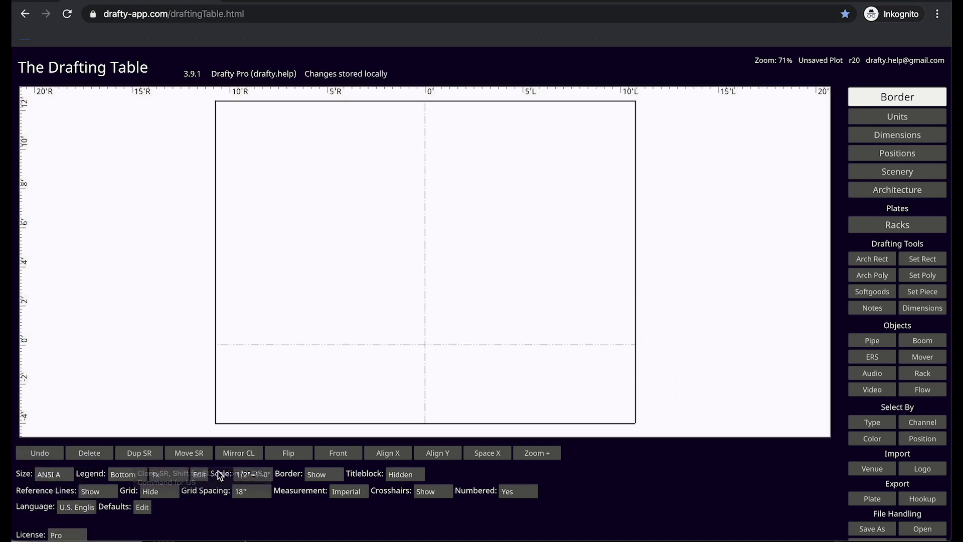
{"action": "left_click", "coordinate": [253, 475]}
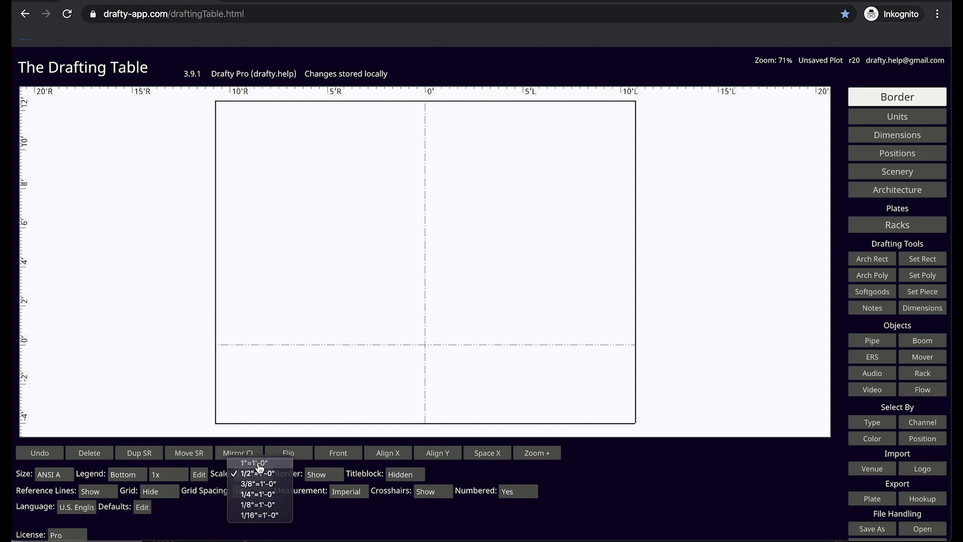
{"action": "left_click", "coordinate": [259, 464]}
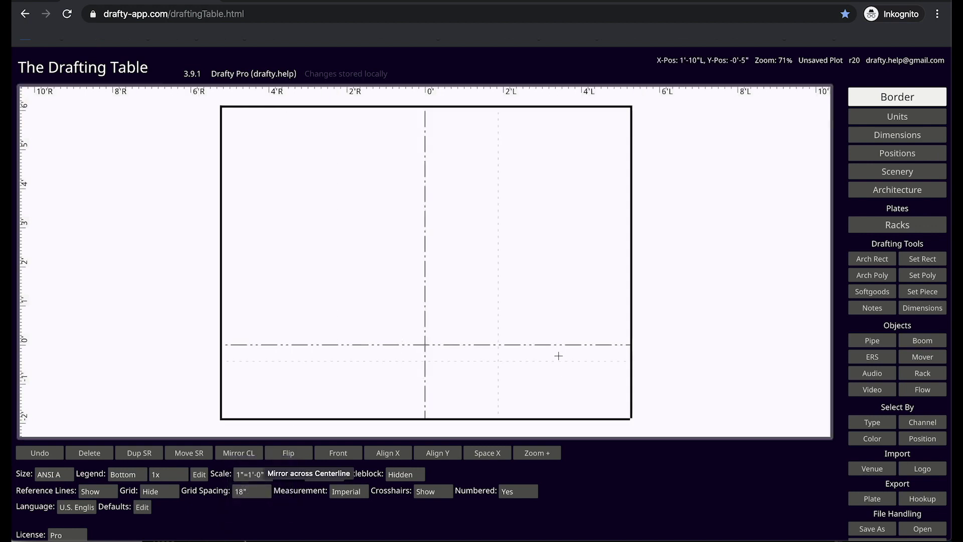
{"action": "left_click", "coordinate": [906, 227]}
{"action": "left_click", "coordinate": [896, 178]}
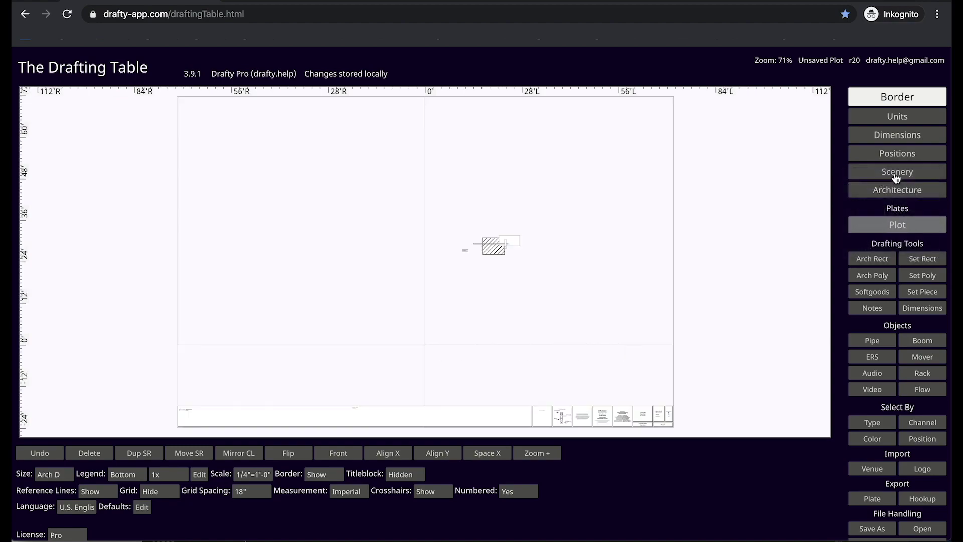